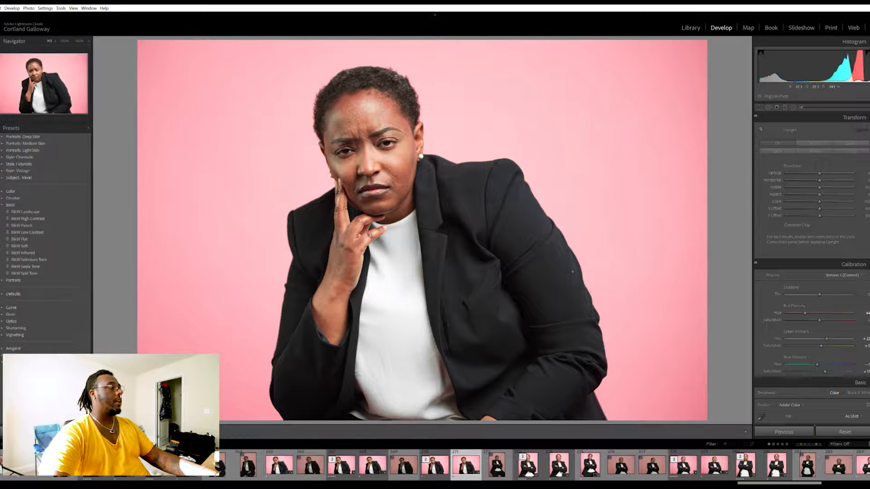
Step: Look through the pink-background portraits, comparing edited and unedited versions, and return to the frowning hand-on-cheek shot
click(497, 465)
click(533, 465)
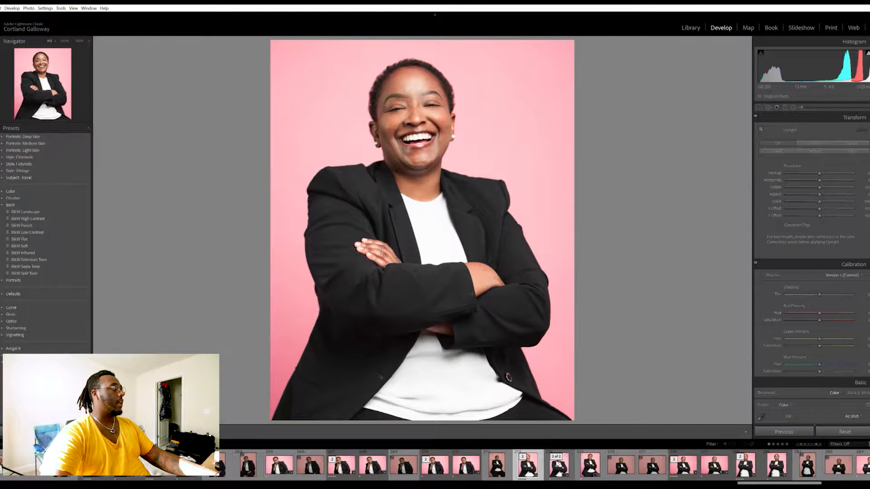
click(559, 465)
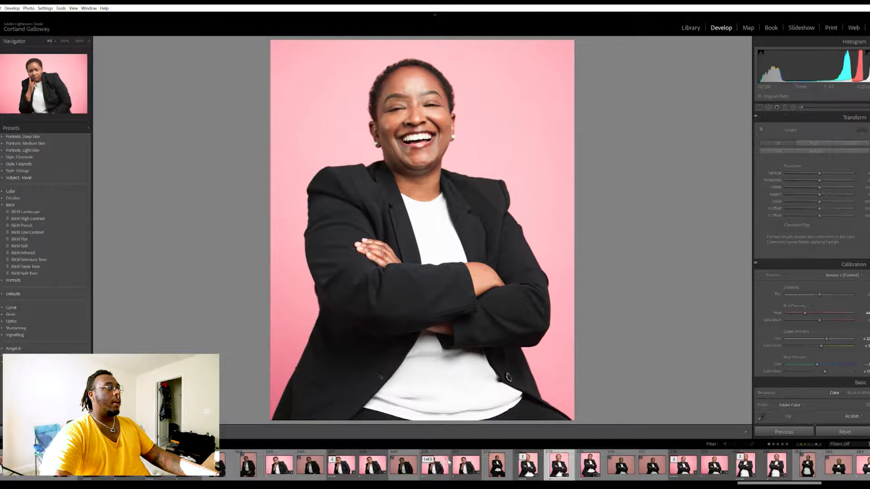
click(403, 462)
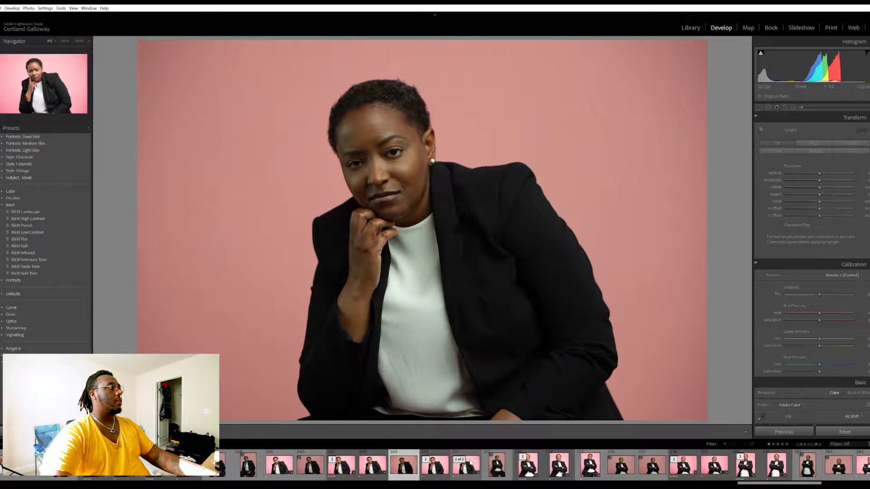
click(346, 462)
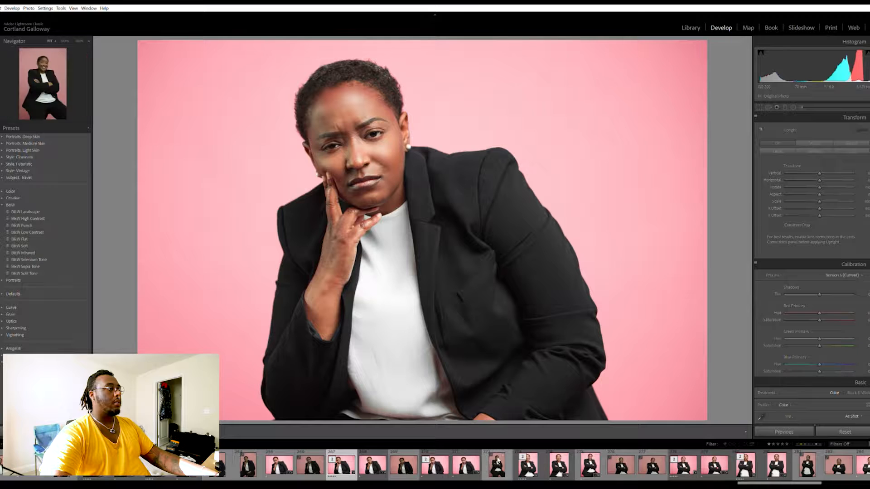
click(464, 461)
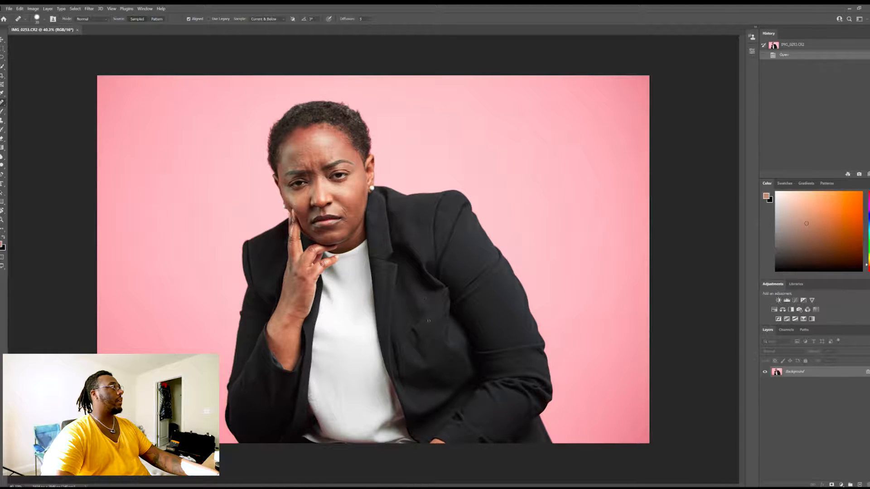
Step: Examine the skin on the woman's face up close for blemishes and uneven texture
scroll(428, 321, down, 2)
scroll(415, 314, up, 1)
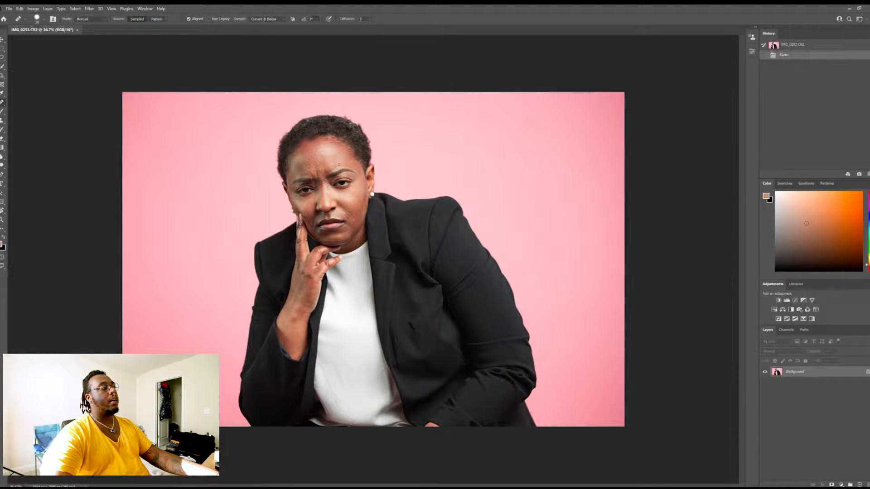
scroll(371, 299, down, 2)
scroll(370, 297, up, 6)
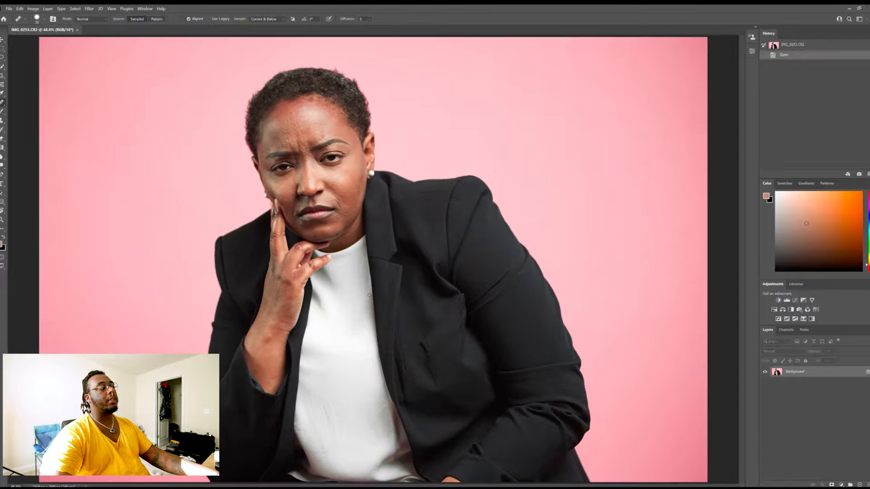
scroll(369, 295, up, 1)
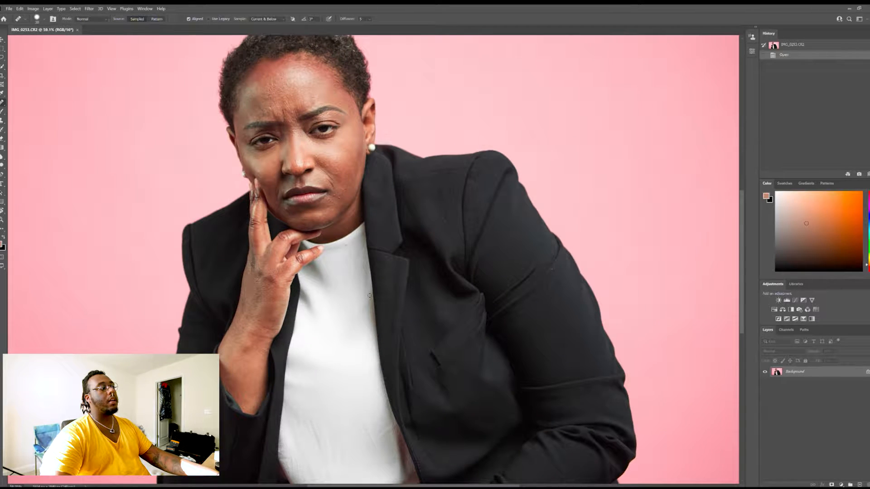
scroll(369, 295, down, 2)
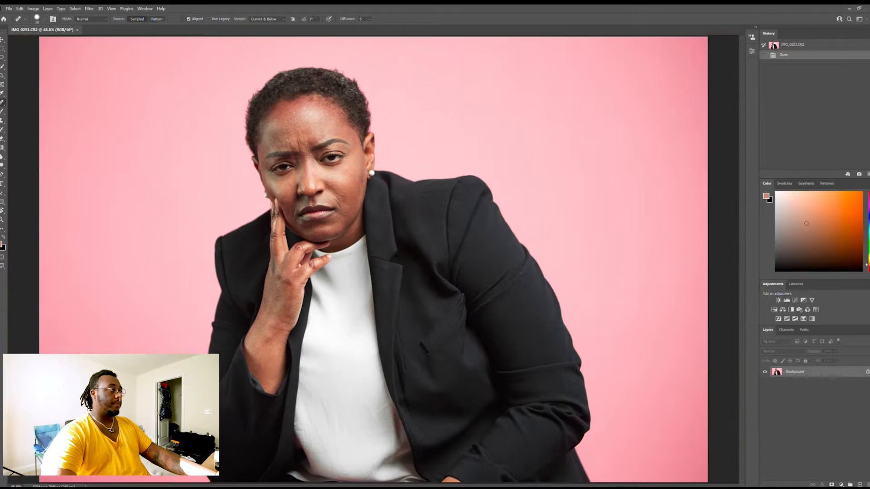
scroll(369, 295, up, 1)
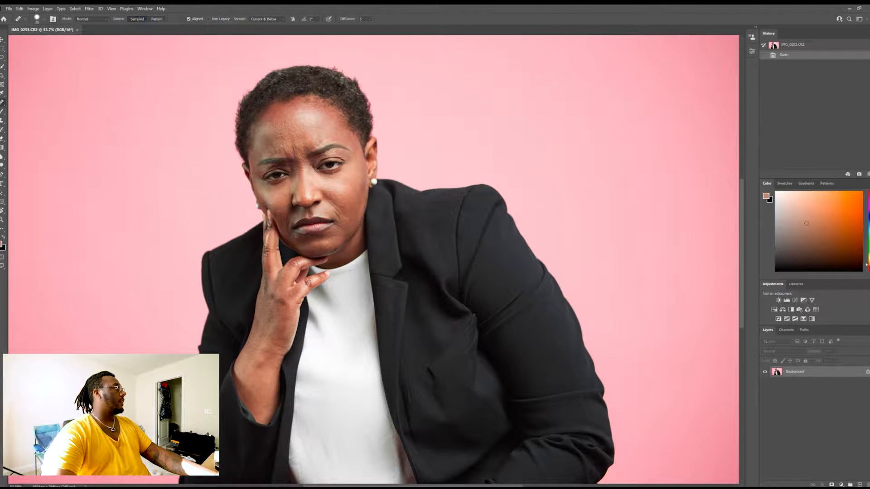
scroll(370, 295, up, 1)
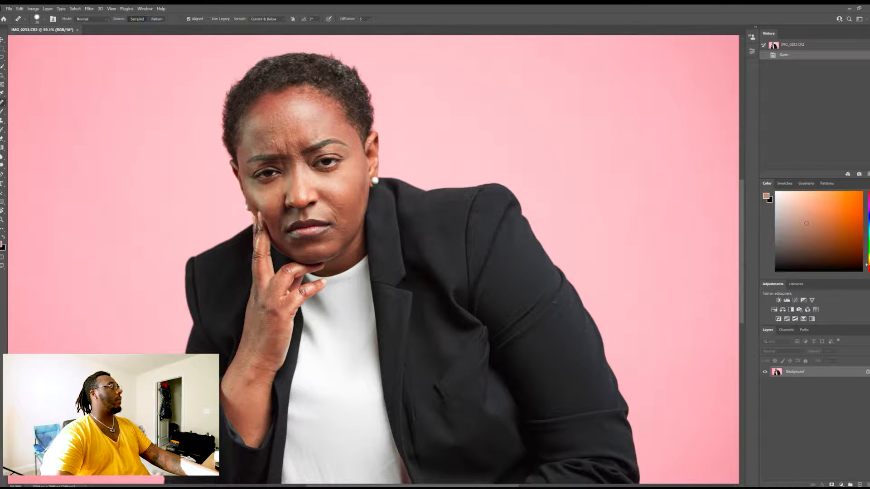
scroll(345, 197, up, 1)
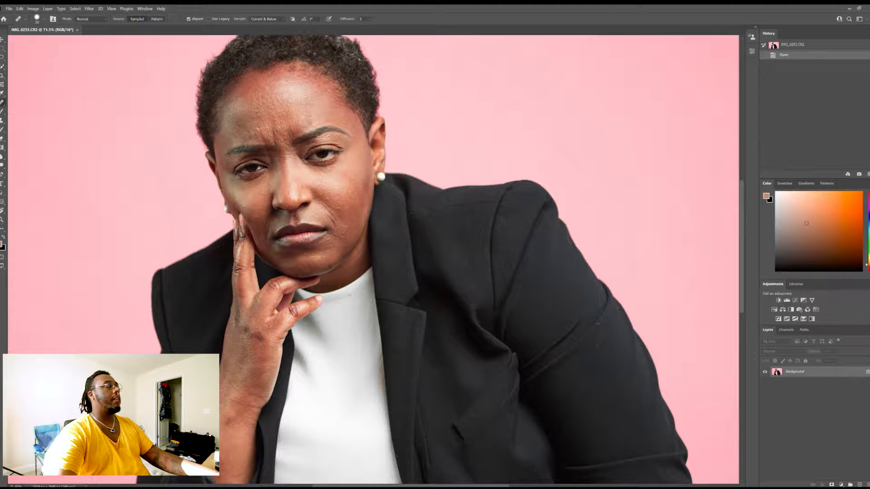
scroll(334, 182, up, 1)
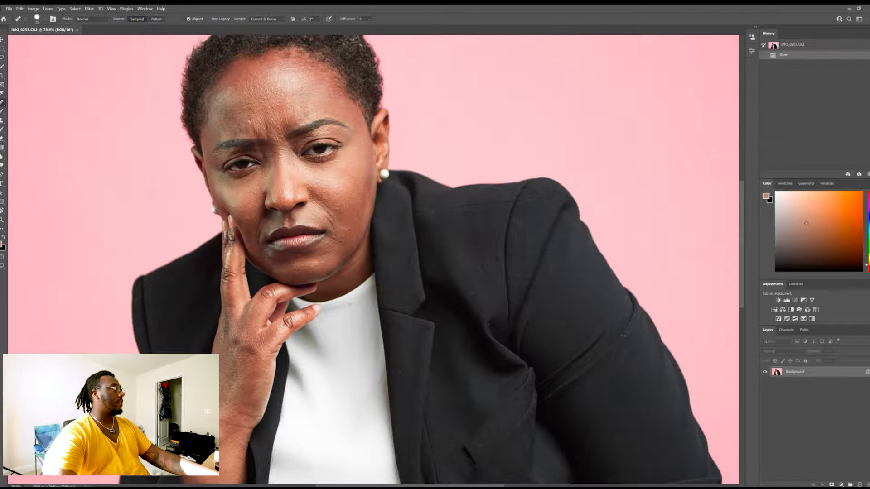
scroll(345, 204, up, 2)
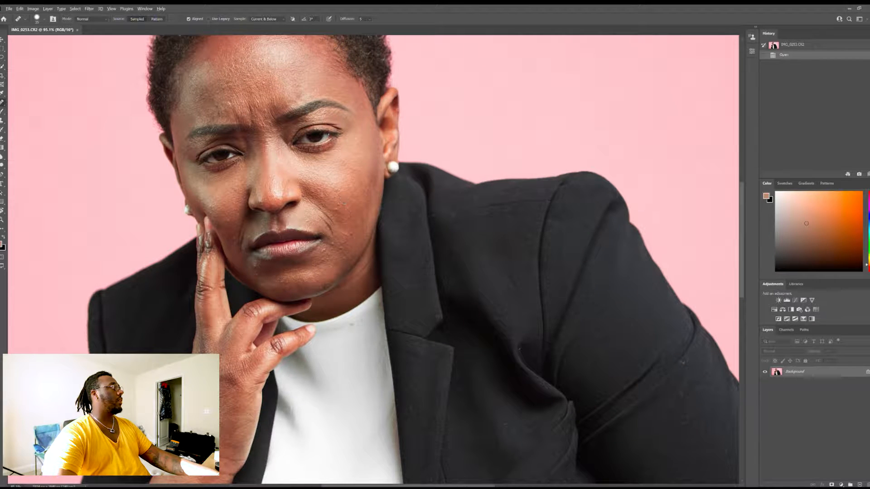
Step: Remove the blemishes on the upper cheek, between the eye and the pearl earring, with the Healing Brush
click(343, 201)
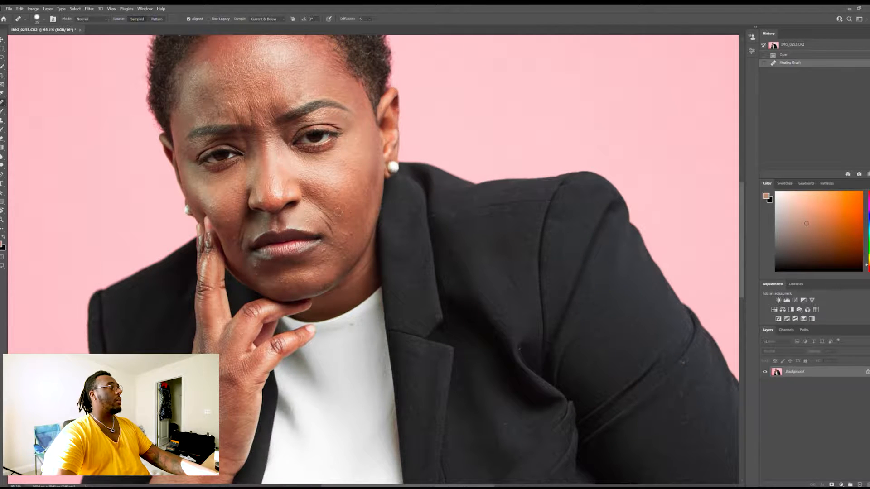
click(346, 220)
click(359, 178)
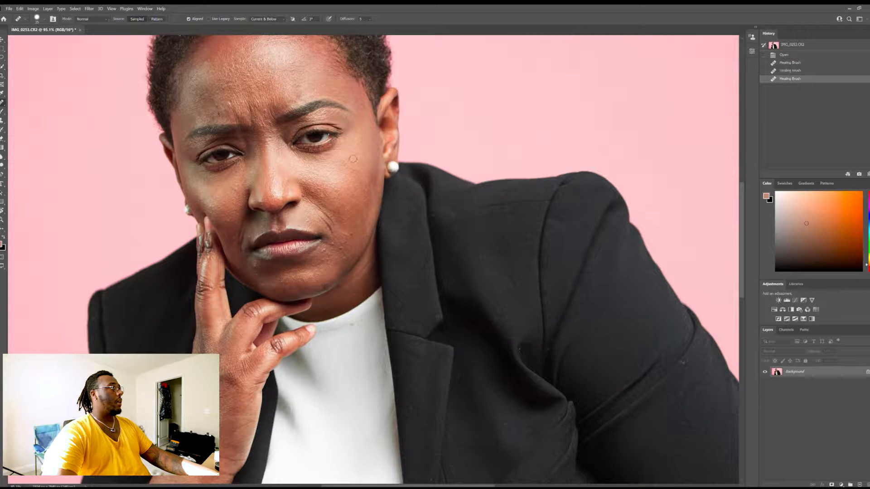
click(352, 158)
click(363, 150)
click(368, 145)
click(358, 142)
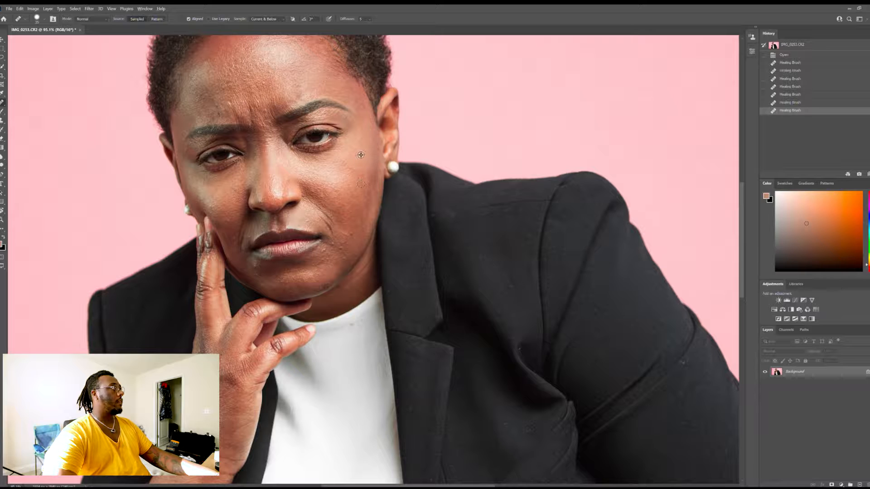
click(358, 168)
click(353, 161)
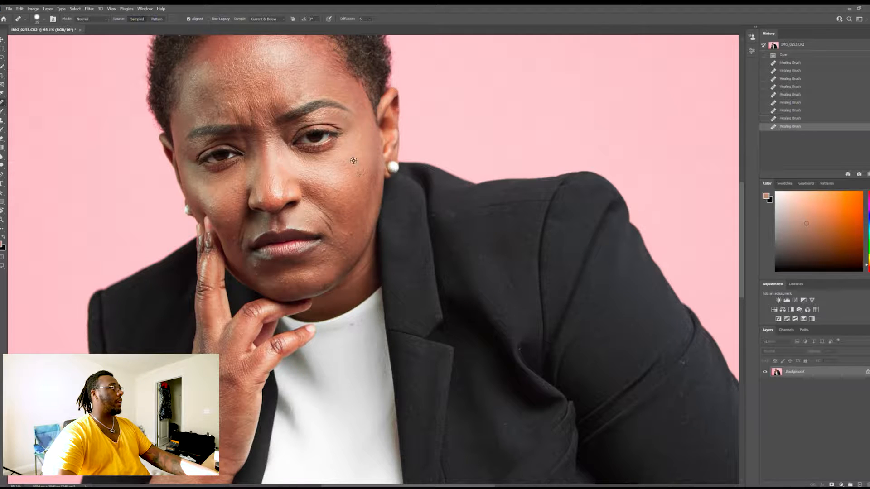
click(349, 168)
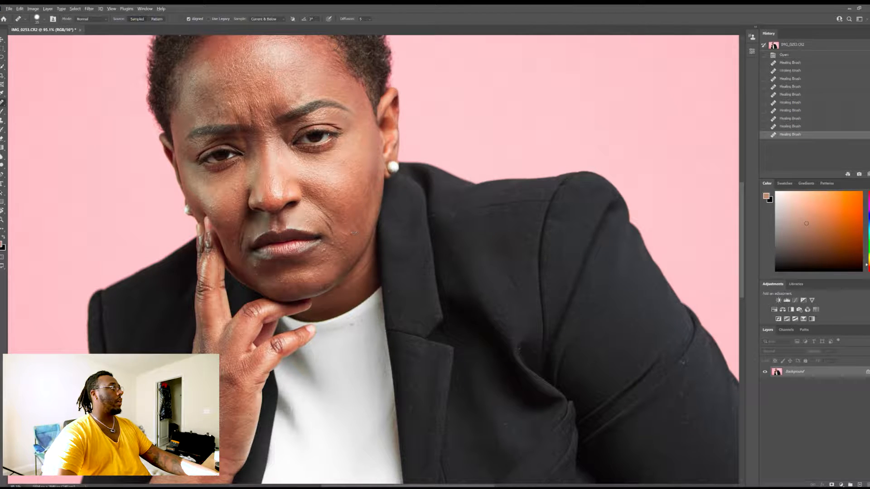
Step: Heal the spots on the lower cheek and jaw beside the mouth, sampling clean skin nearby
click(355, 230)
click(355, 233)
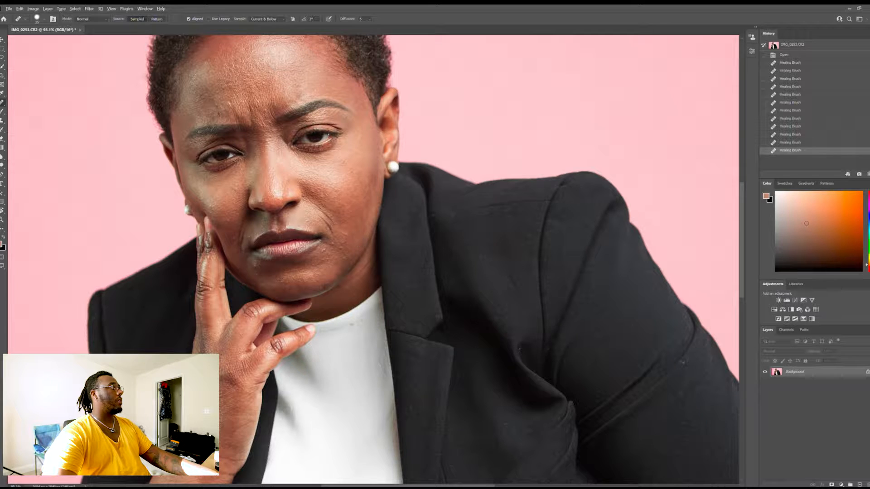
click(352, 233)
click(353, 234)
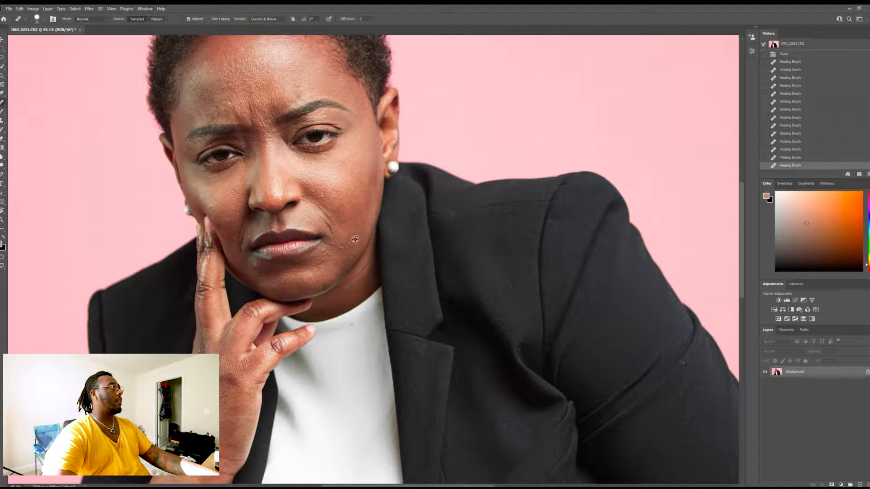
click(352, 238)
click(340, 252)
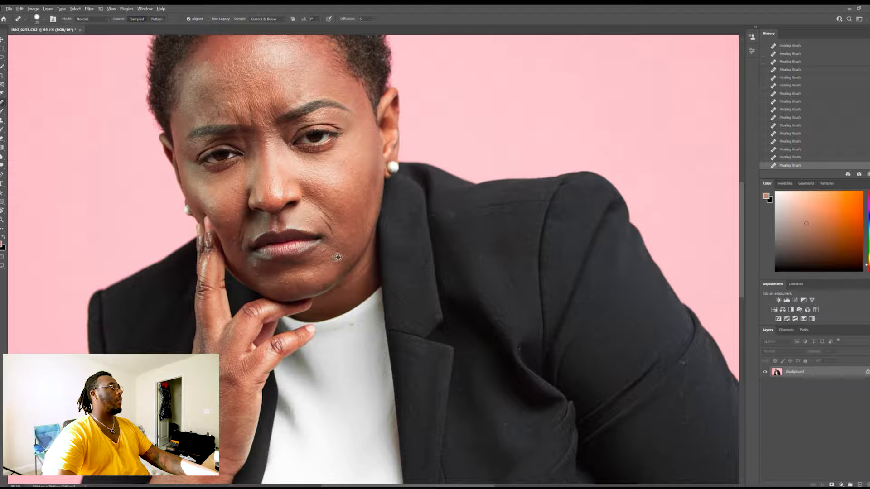
alt+click(338, 257)
click(324, 250)
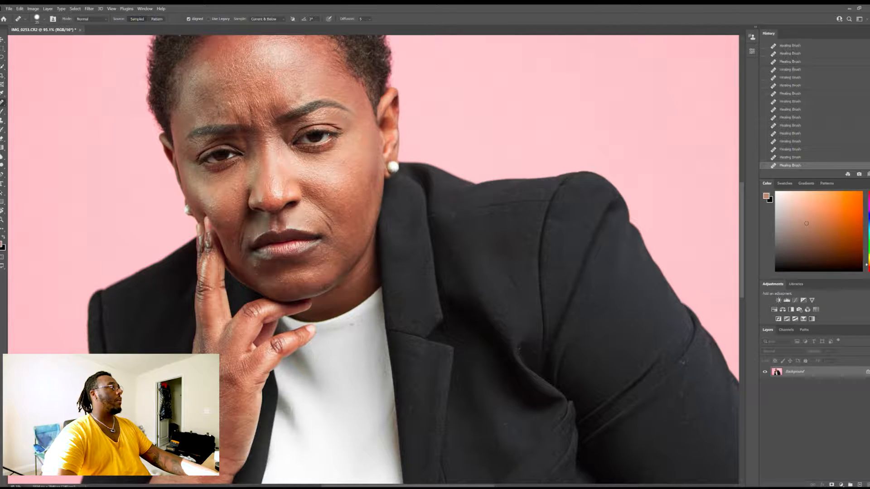
alt+click(330, 266)
click(337, 270)
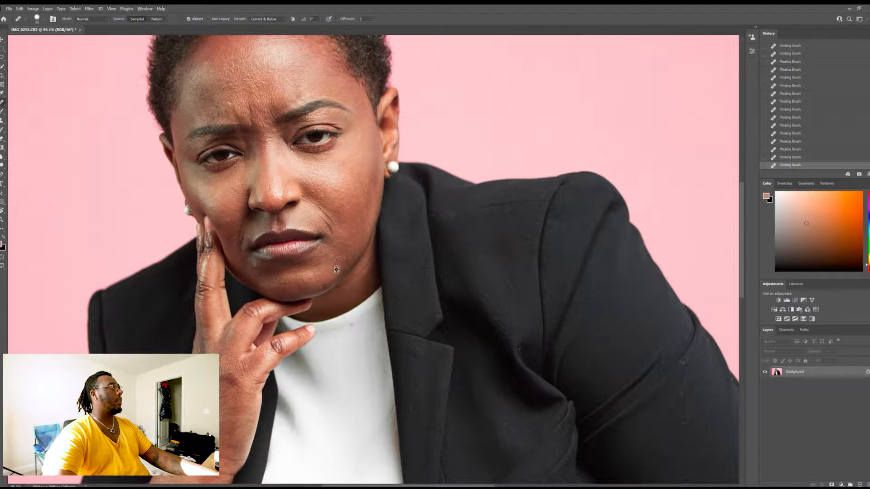
click(341, 243)
click(340, 235)
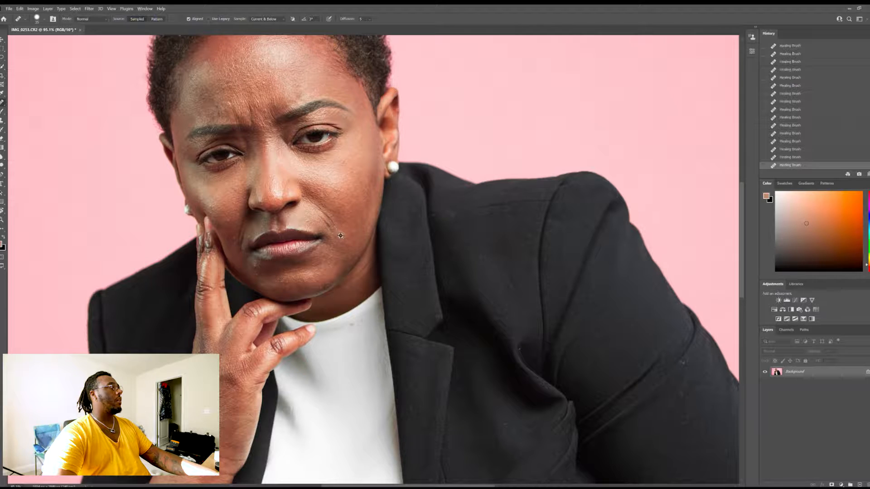
alt+click(340, 232)
click(338, 228)
Step: Soften the upper part of the smile line beside the nose with the Healing Brush, sampling the cheek above it
click(326, 211)
alt+click(325, 202)
click(320, 209)
alt+click(322, 200)
click(318, 207)
alt+click(319, 197)
click(319, 206)
alt+click(320, 196)
click(314, 207)
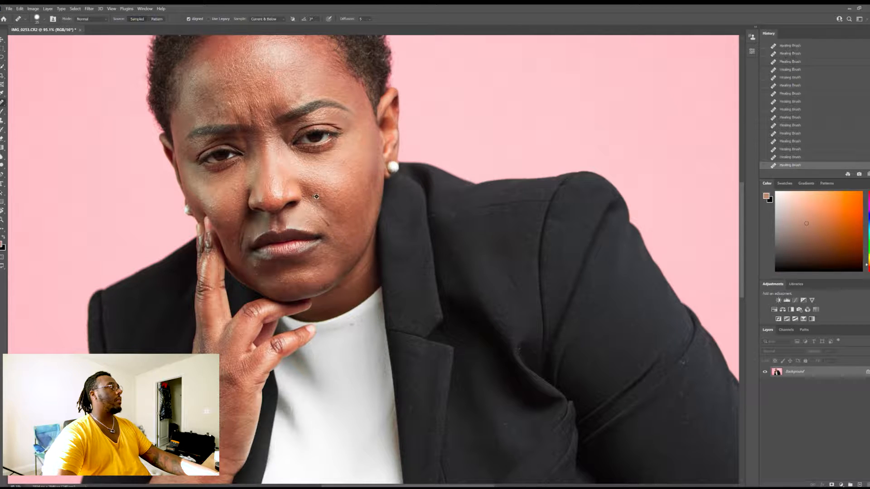
click(313, 204)
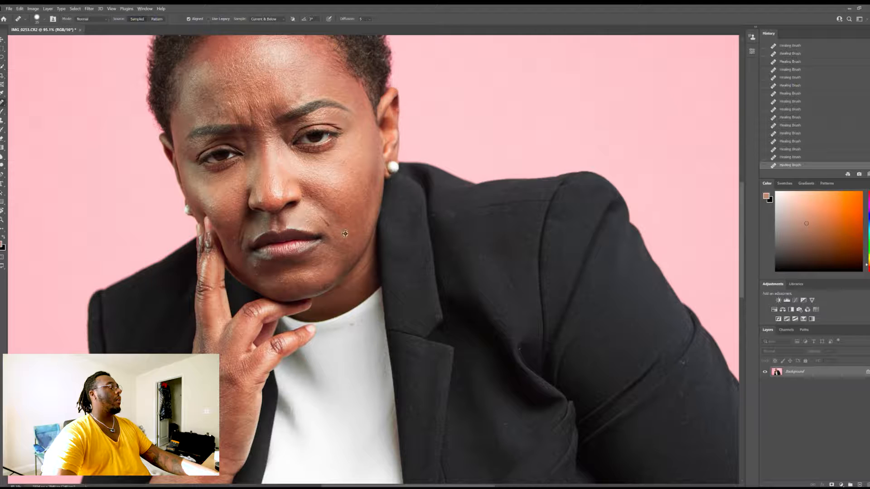
Step: Soften the lower part of the smile line near the mouth corner by healing with skin sampled from the cheek
alt+click(337, 233)
click(329, 226)
alt+click(337, 228)
click(328, 224)
alt+click(334, 226)
click(321, 217)
alt+click(336, 229)
click(321, 221)
alt+click(335, 231)
click(312, 222)
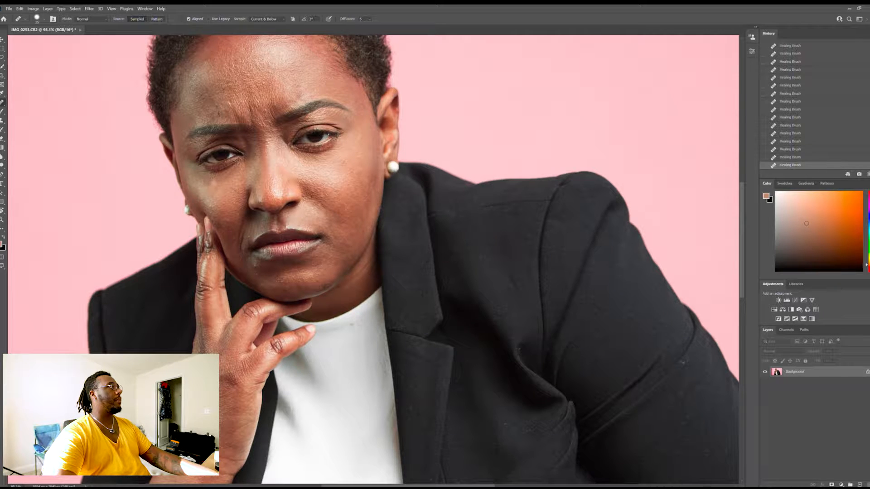
Step: Heal the remaining blemishes on the cheek near the raised fingers and on the forehead
alt+click(221, 194)
click(237, 192)
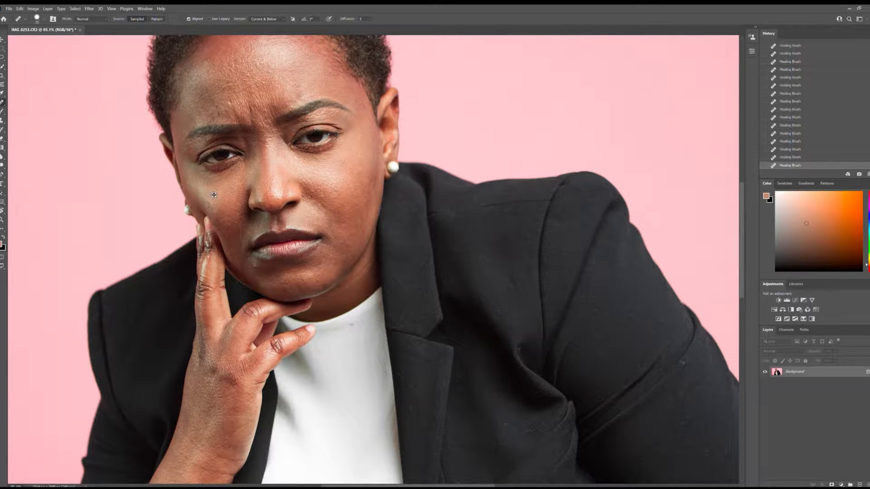
scroll(293, 119, down, 2)
scroll(293, 57, up, 3)
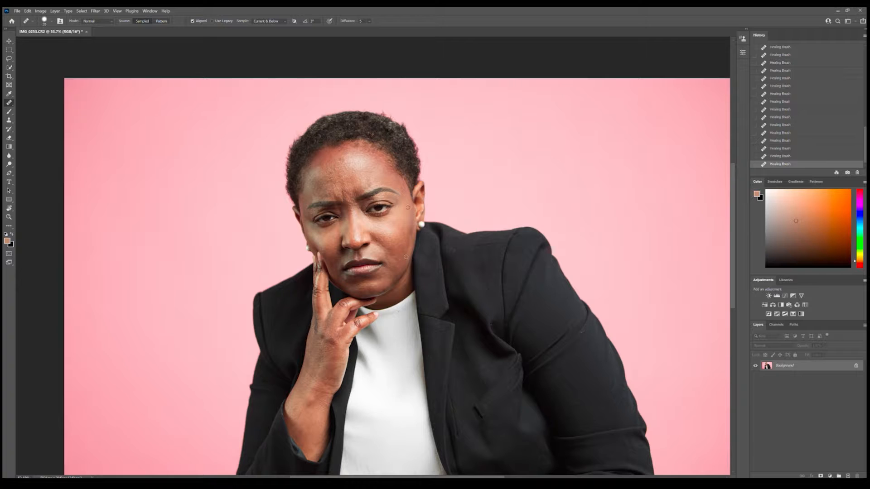
scroll(376, 188, up, 2)
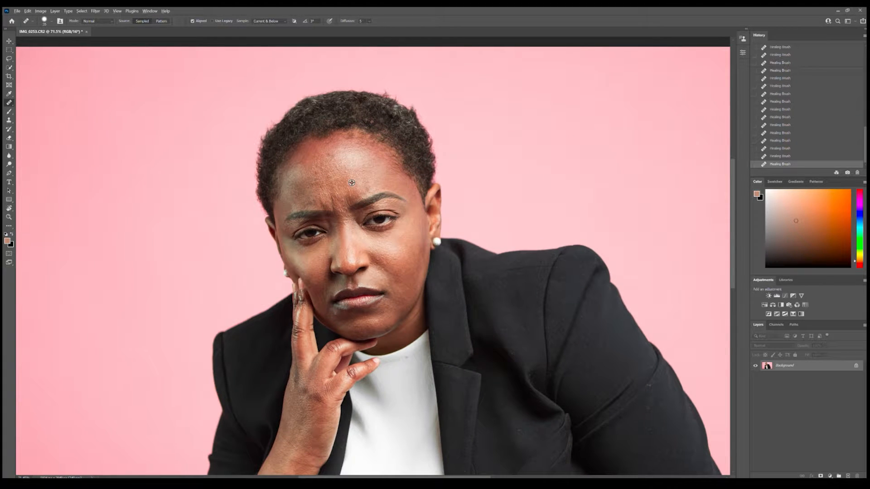
drag(329, 156, 329, 155)
click(305, 203)
scroll(313, 271, up, 2)
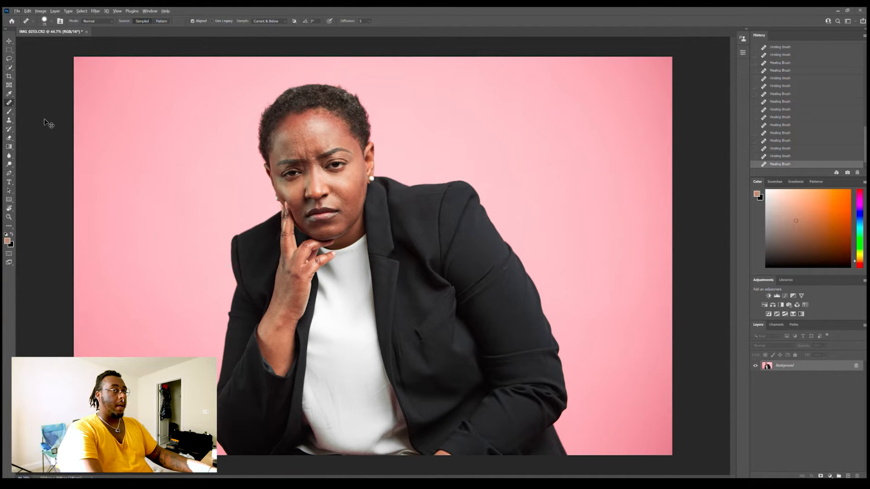
Step: Duplicate the retouched background layer and invert the copy's colours
key(ctrl+j)
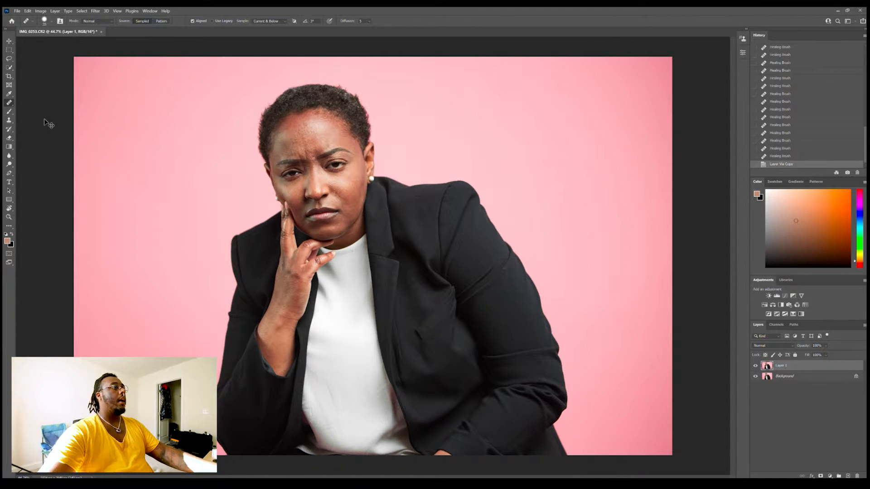
key(ctrl+i)
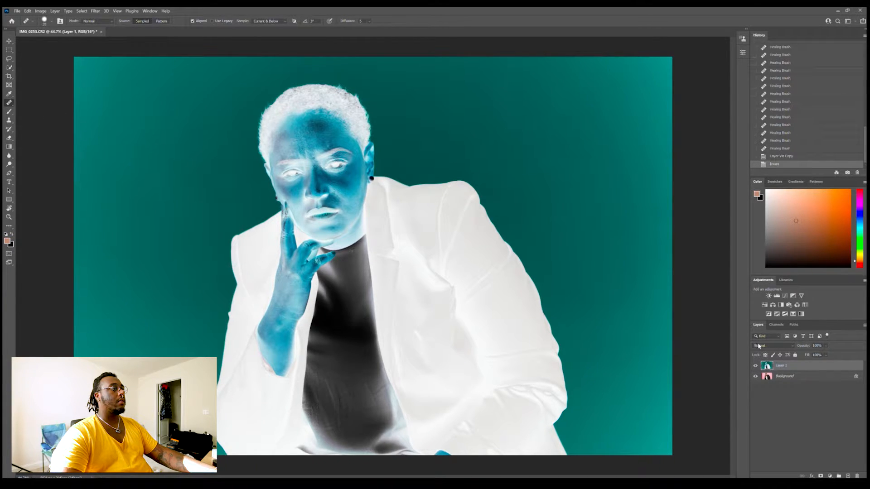
Step: Set the inverted layer's blend mode to Vivid Light
scroll(780, 345, down, 11)
key(Down)
key(Down)
key(Down)
key(Down)
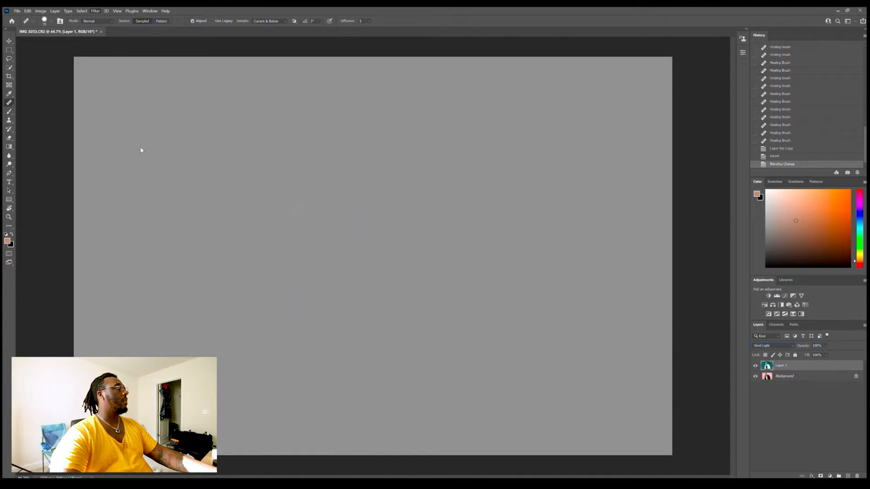
Step: Apply the High Pass filter and a Gaussian Blur to the inverted Vivid Light layer
click(188, 156)
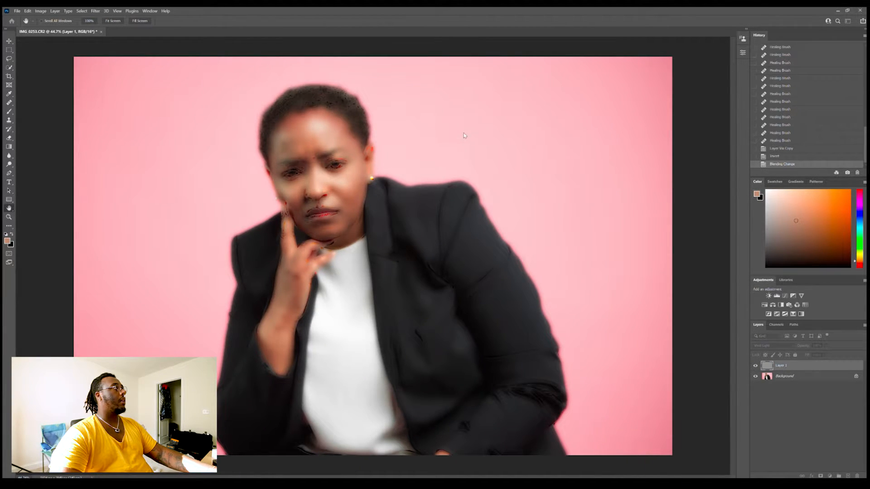
key(Return)
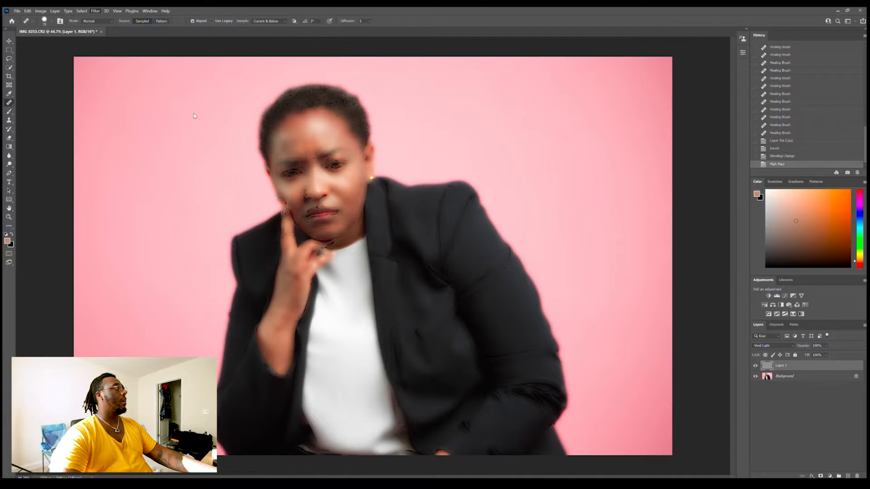
key(h)
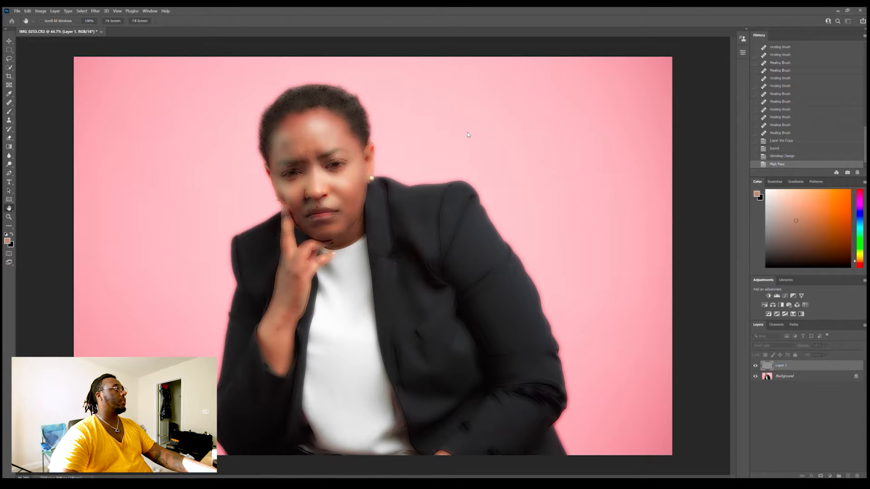
key(j)
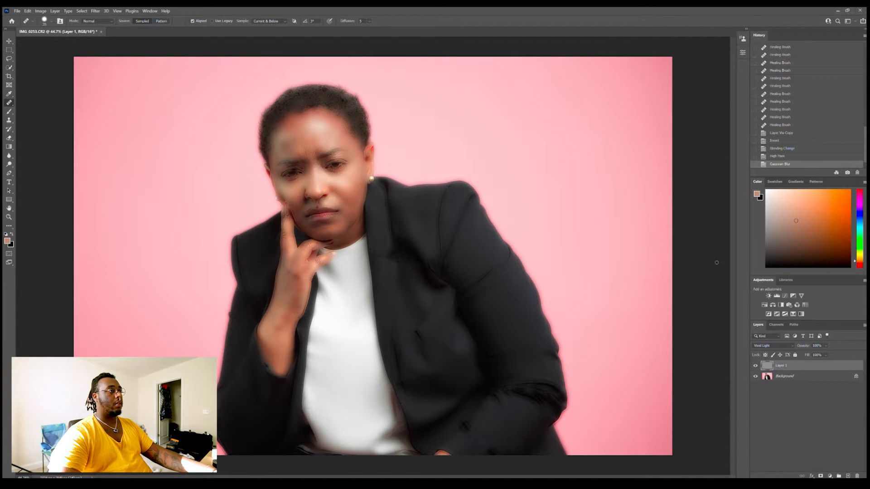
Step: Hide the smoothing layer behind a black layer mask and switch to the Brush tool
alt+click(821, 476)
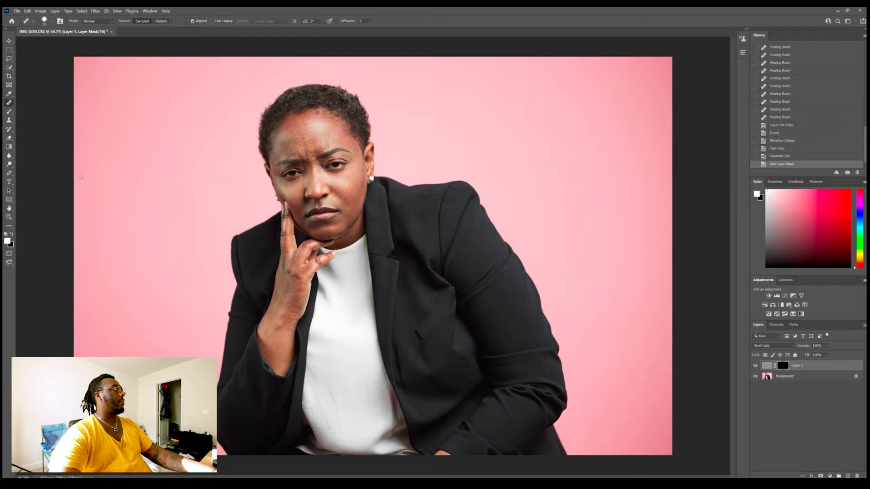
click(9, 111)
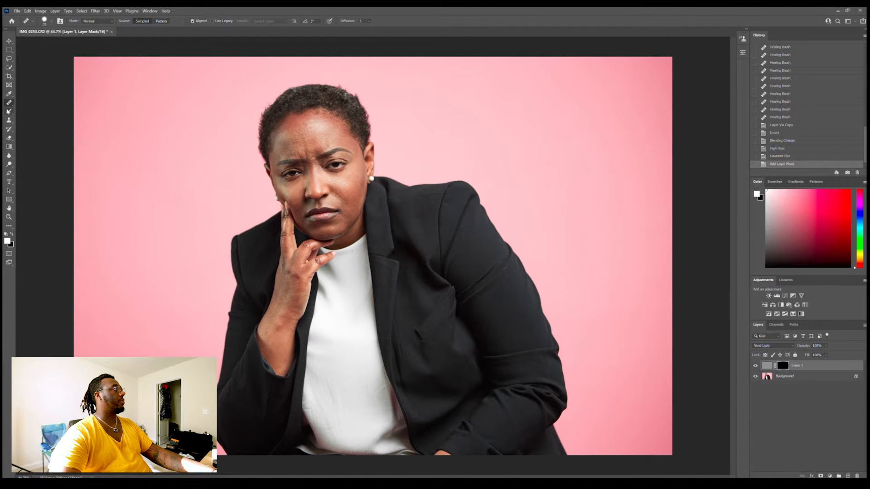
click(9, 110)
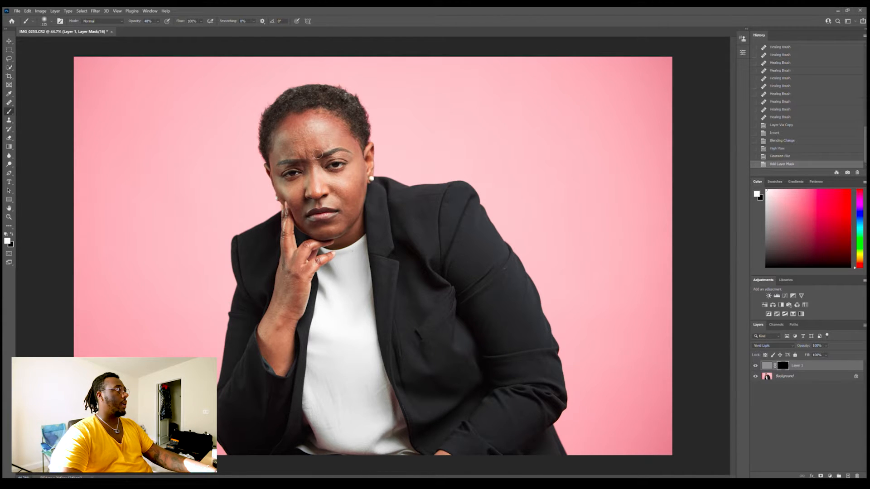
Step: Paint white on the mask at 48% brush opacity to smooth the cheeks, the lower cheek and the under-eye skin
scroll(313, 142, up, 1)
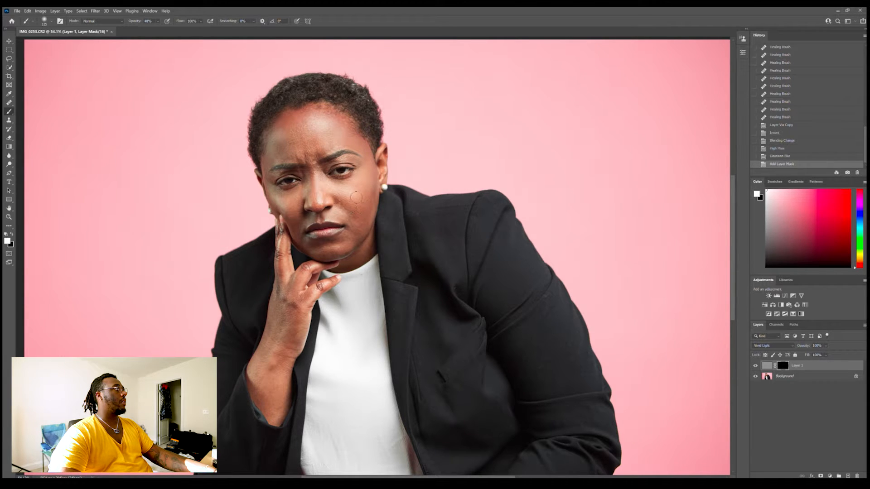
drag(365, 211, 308, 206)
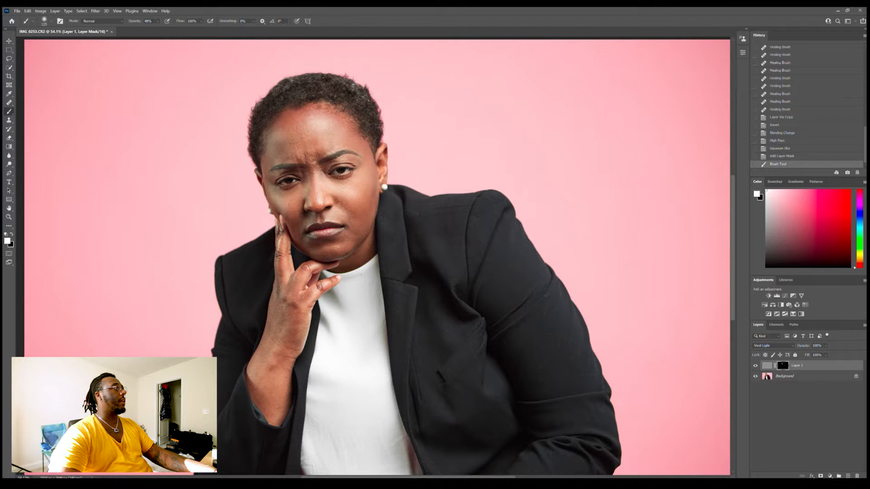
drag(299, 192, 292, 183)
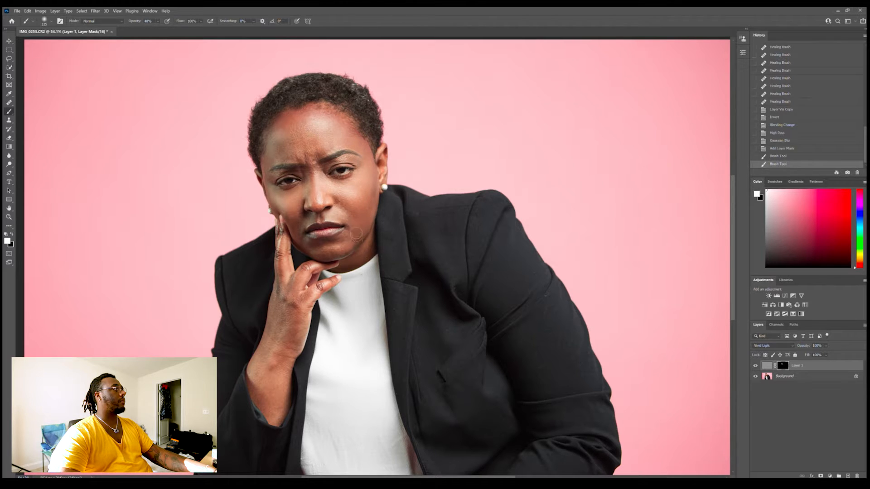
mouse_move(356, 235)
mouse_down()
mouse_move(372, 257)
mouse_move(368, 249)
mouse_move(356, 266)
mouse_move(370, 253)
mouse_up()
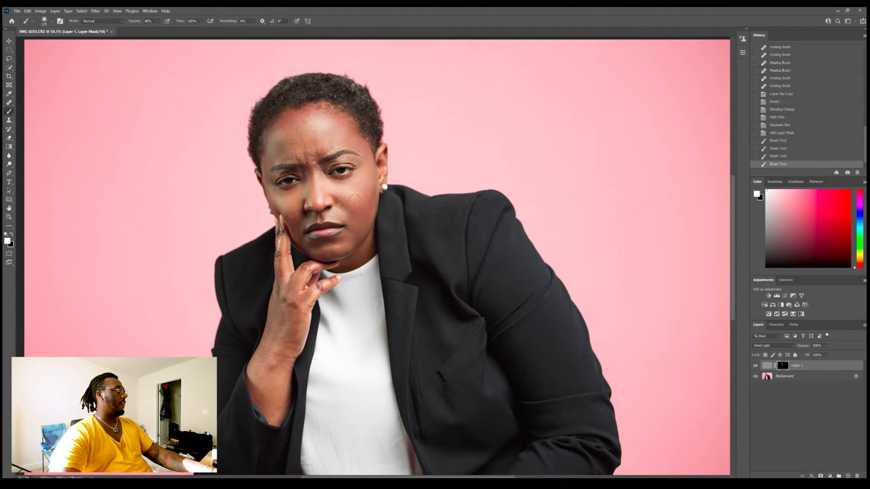
drag(293, 180, 297, 198)
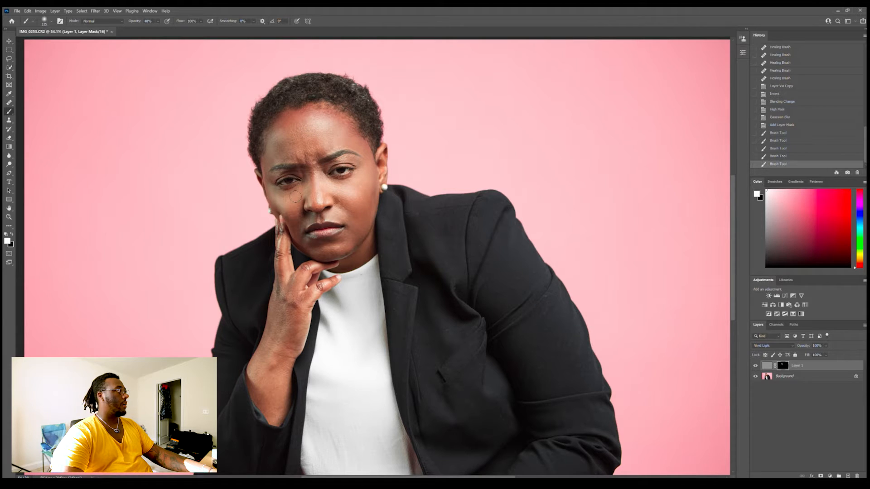
Step: Paint black on the mask beneath the eye on the raised-hand side to restore its detail, then return to white
key(x)
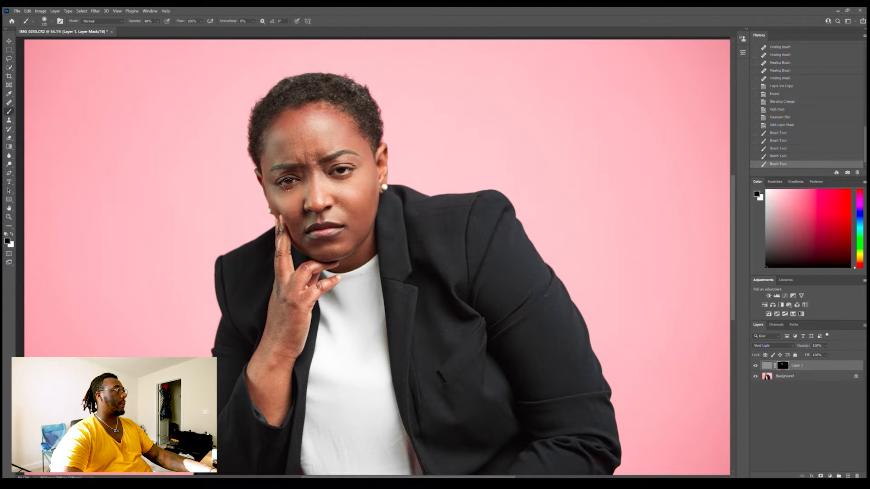
mouse_move(292, 183)
mouse_down()
mouse_move(282, 186)
mouse_move(295, 182)
mouse_move(298, 191)
mouse_up()
key(x)
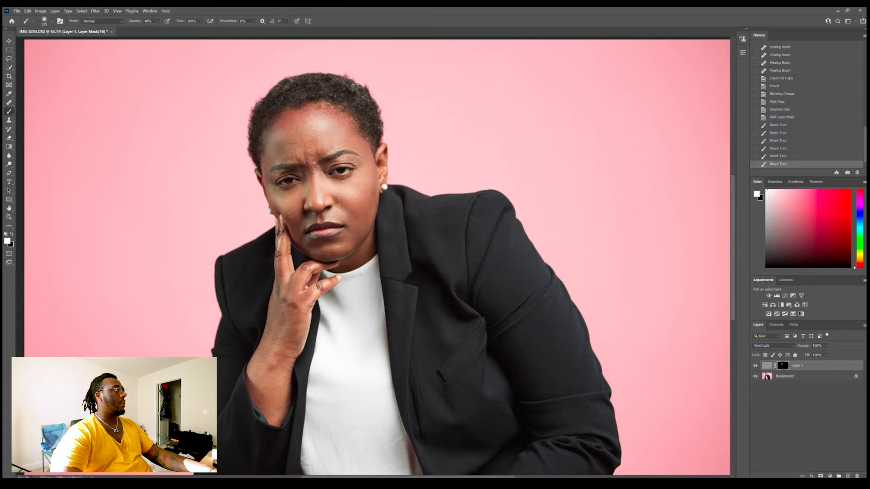
Step: Paint white on the mask to smooth the skin beside the raised fingers, along the jaw and across the chin
click(297, 229)
click(297, 232)
click(361, 245)
click(351, 246)
click(343, 257)
drag(314, 251, 331, 255)
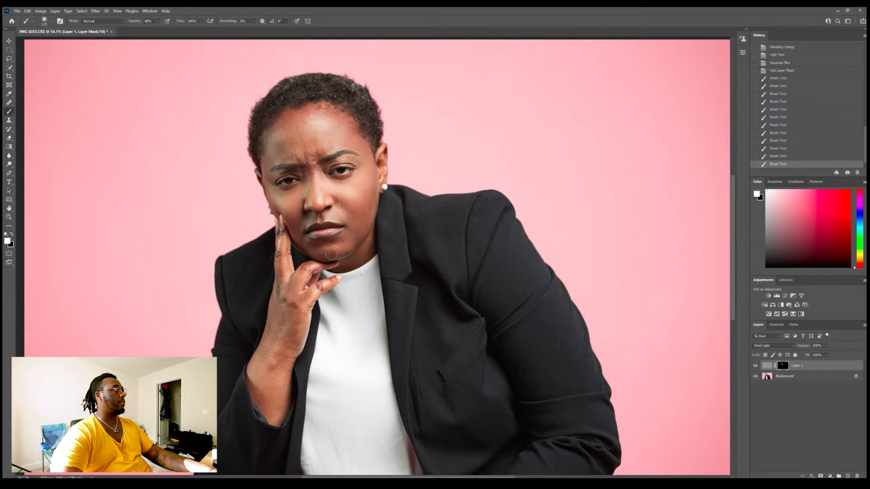
Step: Paint white on the mask over the nose bridge, the temple and the brow area on the earring side
click(318, 181)
click(330, 186)
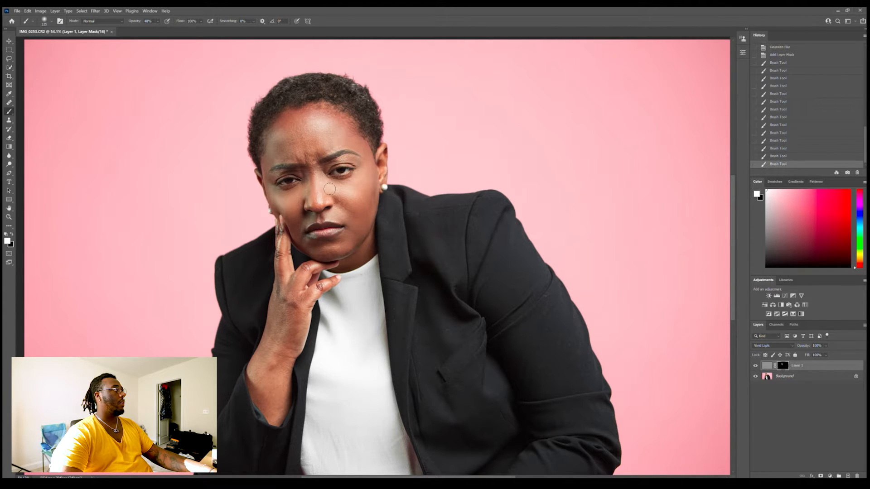
click(366, 174)
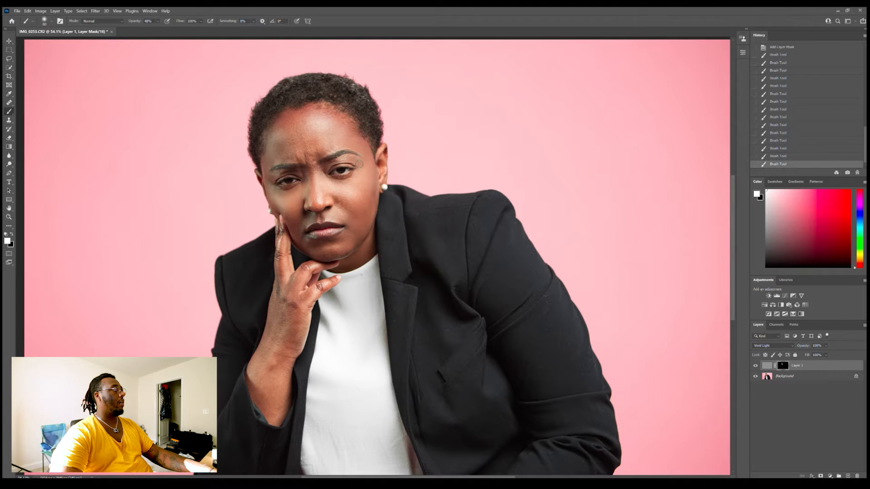
click(353, 159)
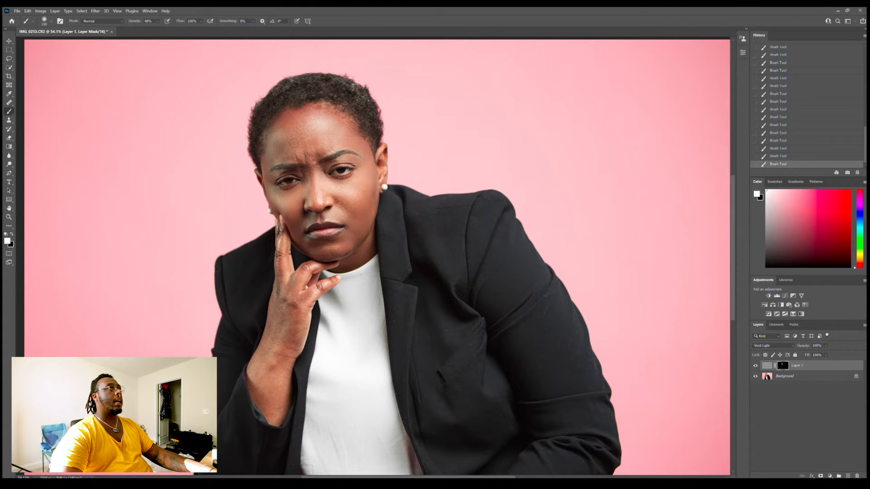
Step: Save the smoothed portrait and switch to Lightroom Classic
scroll(411, 204, down, 4)
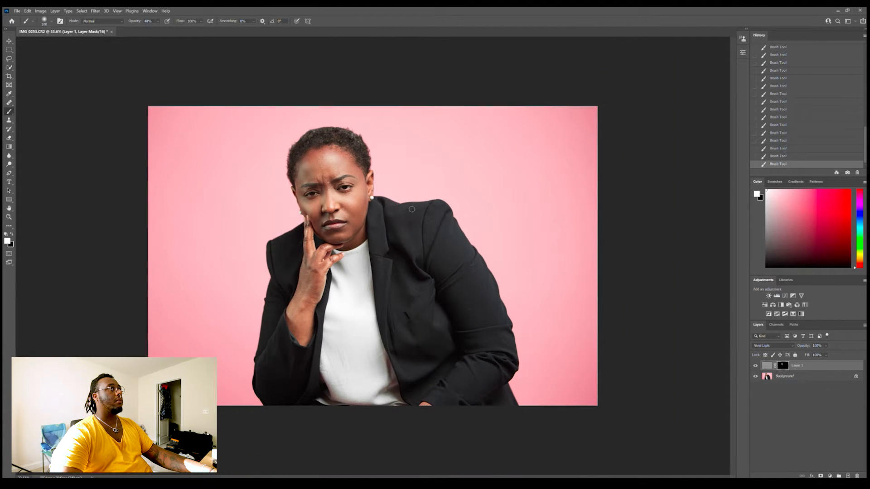
scroll(410, 194, up, 1)
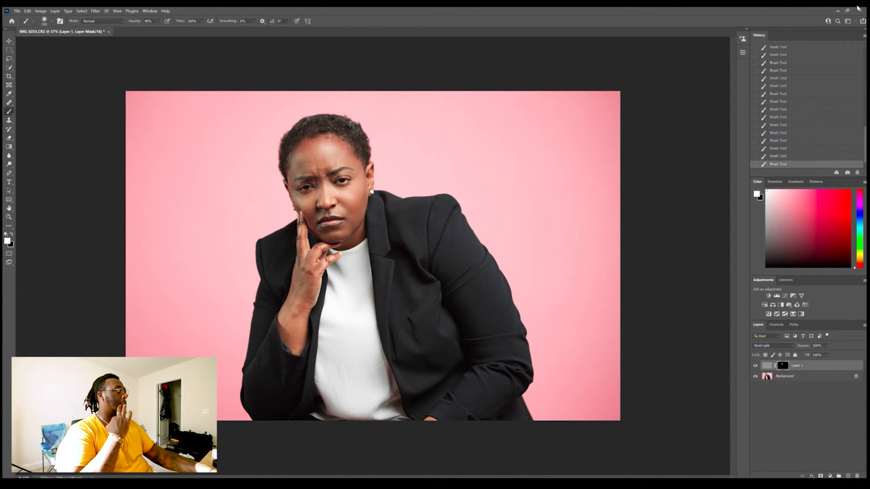
key(ctrl+s)
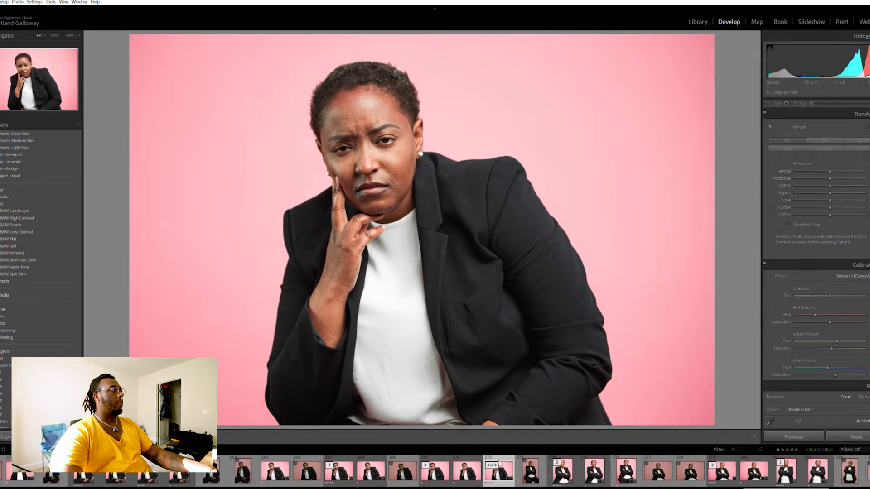
Step: Compare the retouched portrait with its unretouched version by alternating between the two stacked photos
click(469, 466)
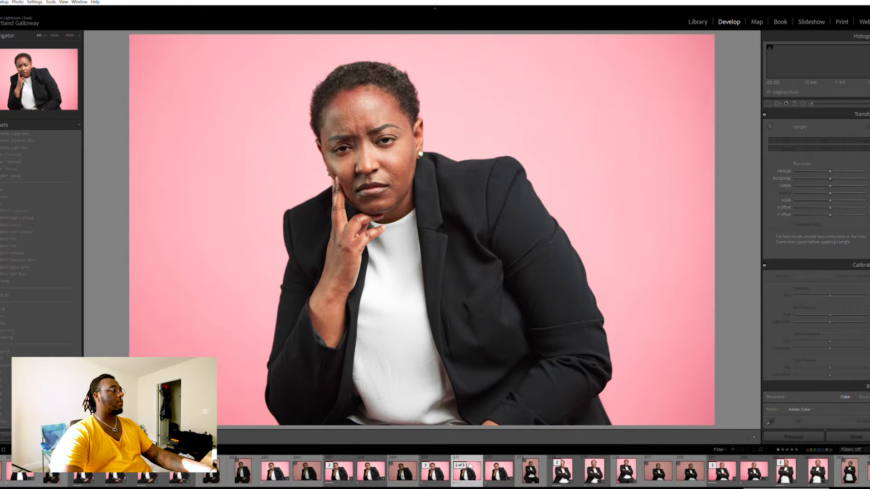
click(494, 465)
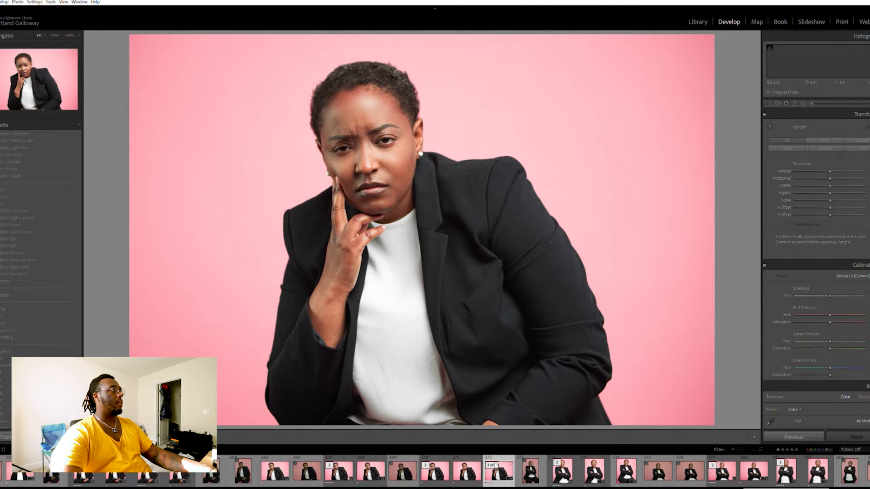
click(474, 465)
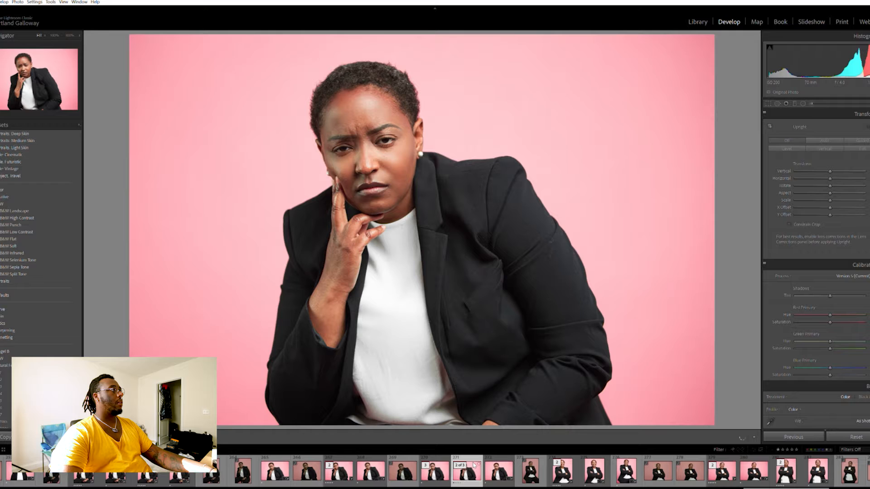
click(495, 465)
click(471, 465)
click(492, 464)
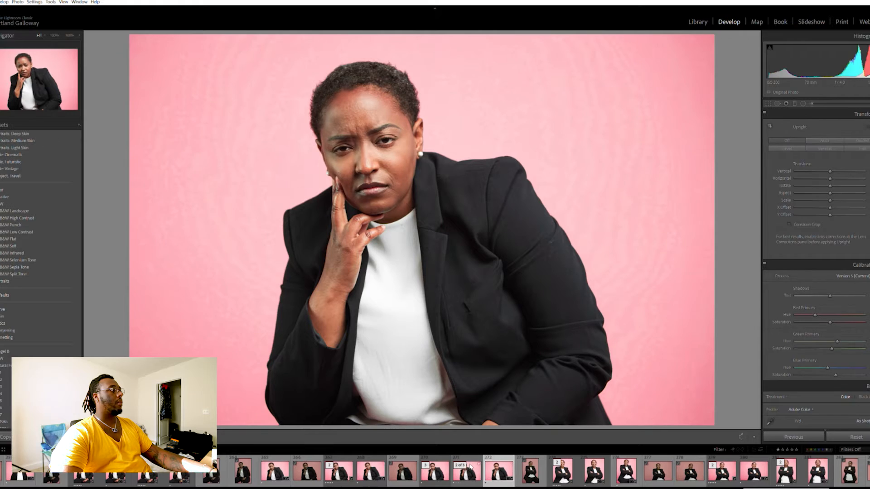
click(470, 464)
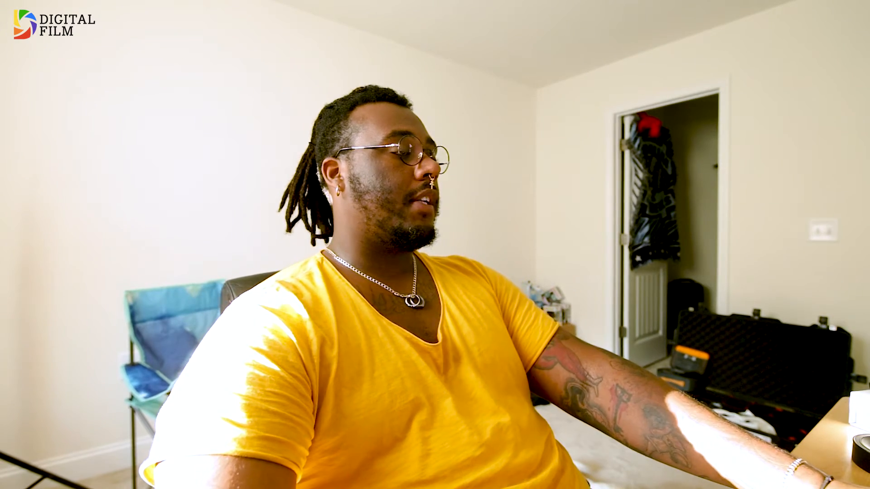